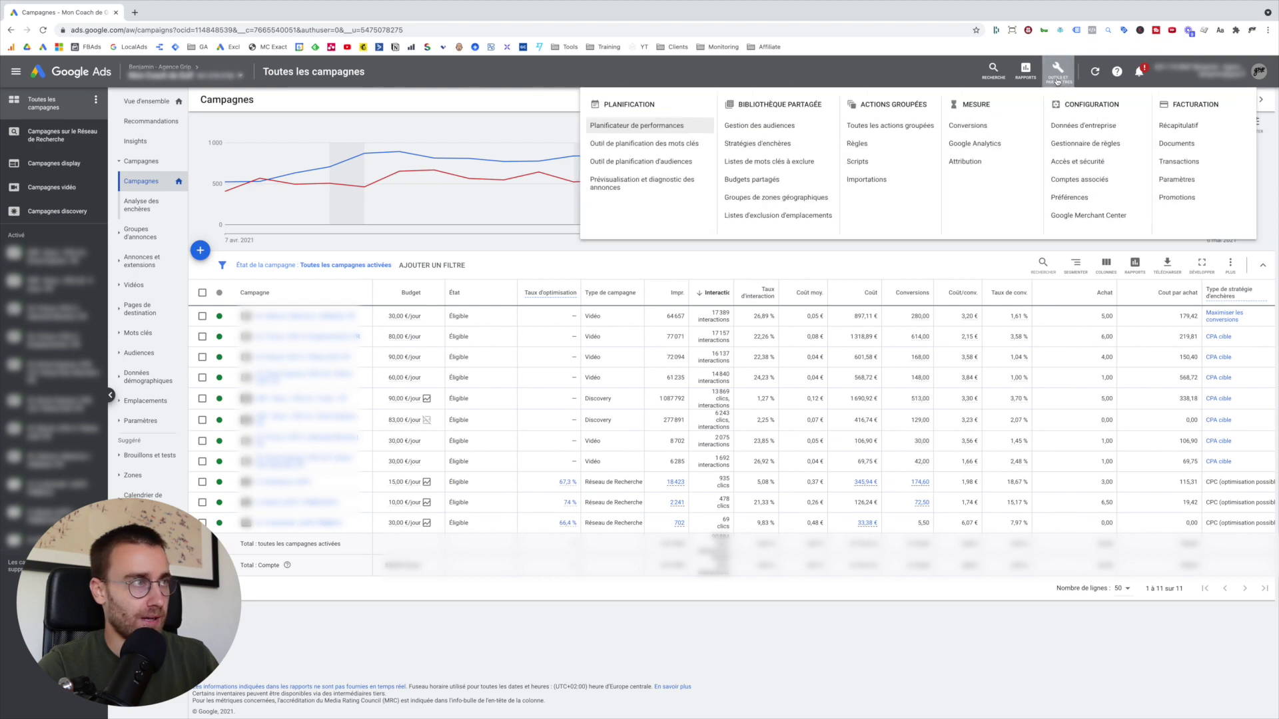
Open the audience statistics (Statistiques sur l'audience) in the shared library's audience management
{"action": "left_click", "coordinate": [766, 134]}
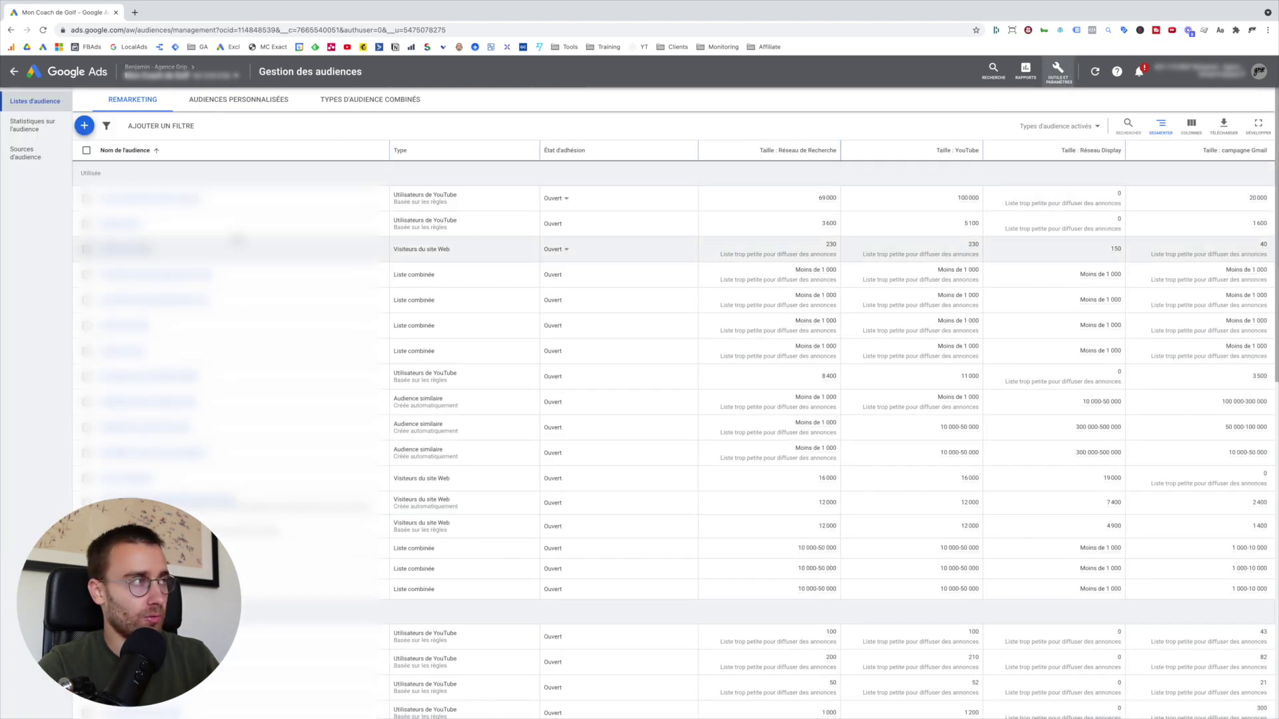
{"action": "left_click", "coordinate": [38, 130]}
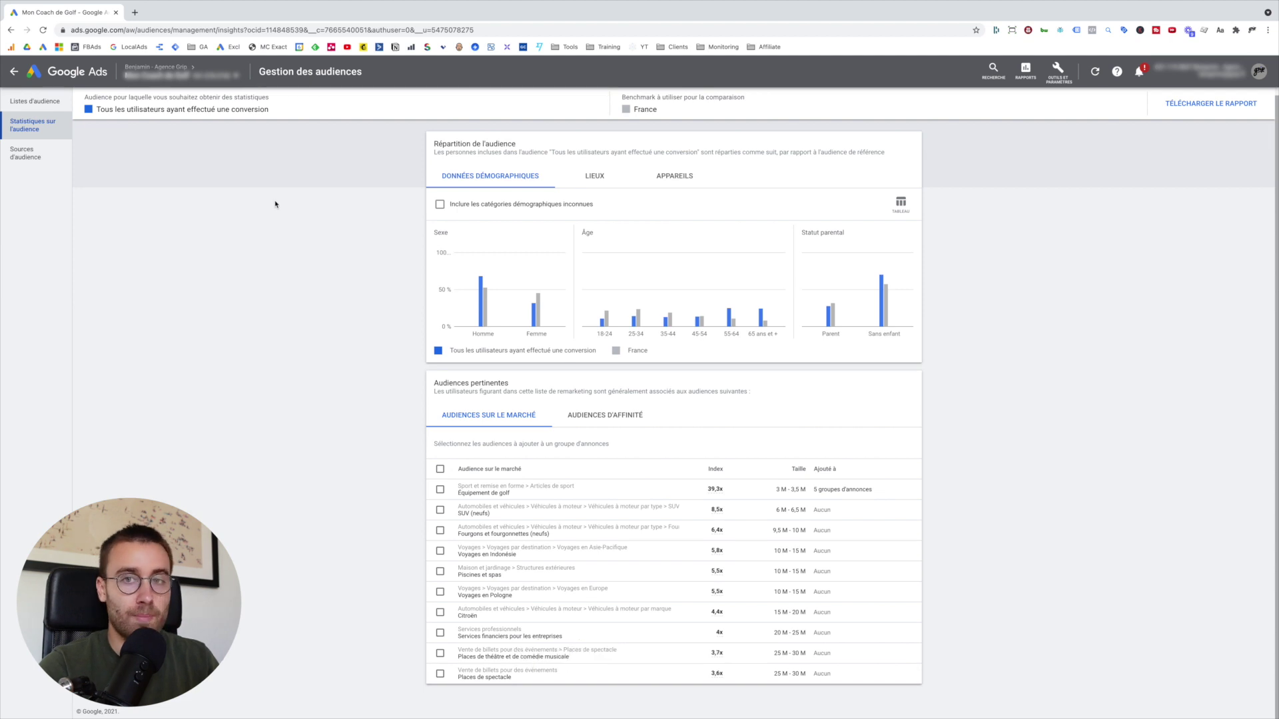
{"action": "scroll", "coordinate": [169, 181], "scroll_direction": "up", "scroll_amount": 1}
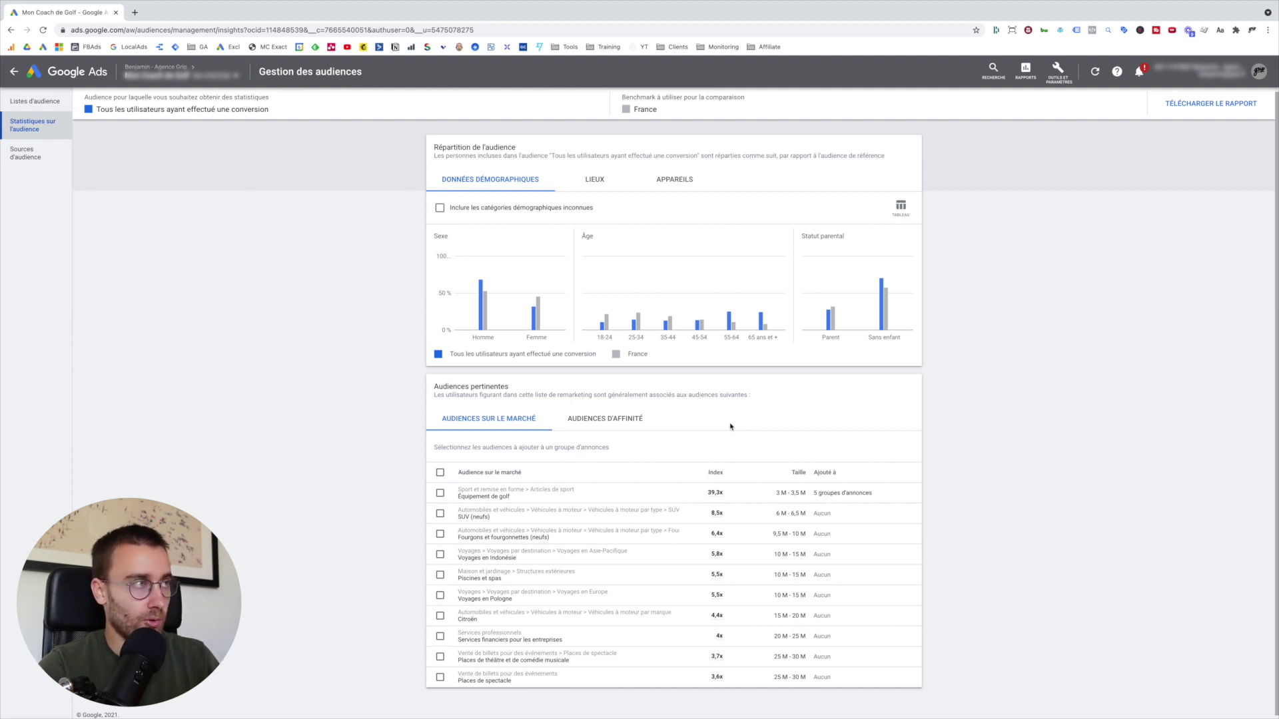
{"action": "scroll", "coordinate": [730, 425], "scroll_direction": "down", "scroll_amount": 1}
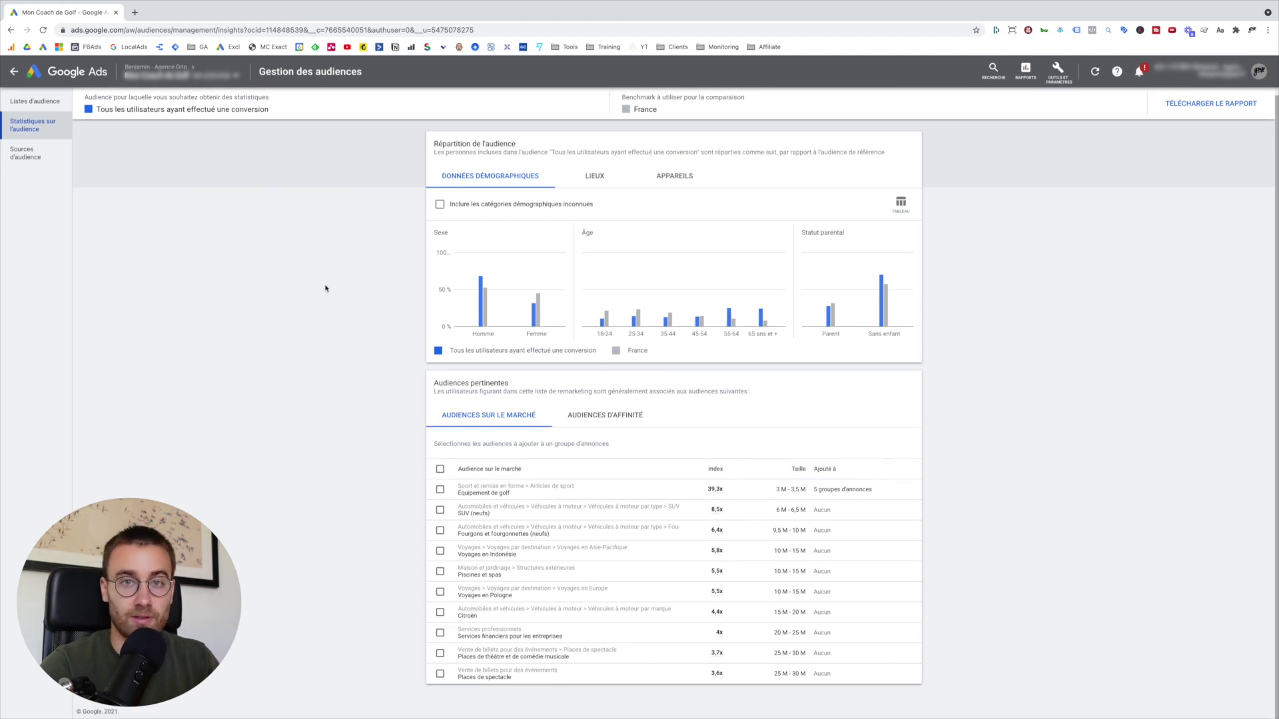
Set the audience analysed in the statistics to the "Leads (30j)" list from the website visitors group
{"action": "left_click", "coordinate": [295, 116]}
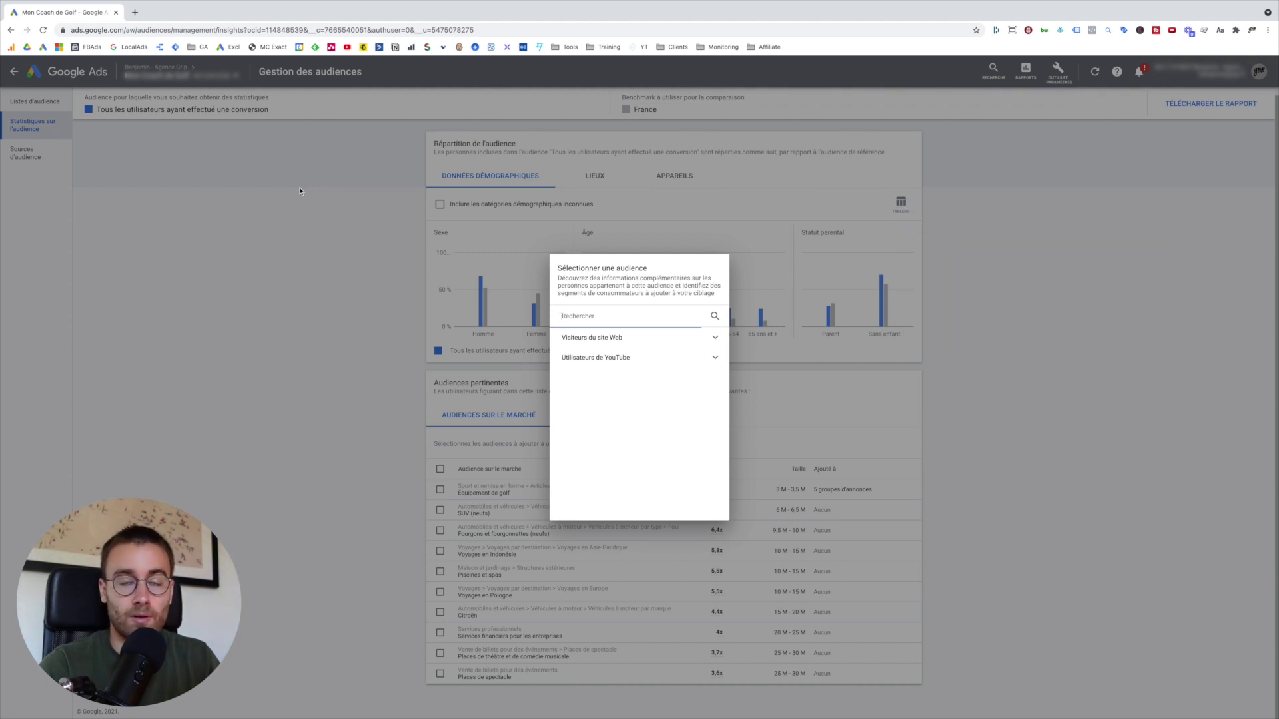
{"action": "left_click", "coordinate": [238, 315]}
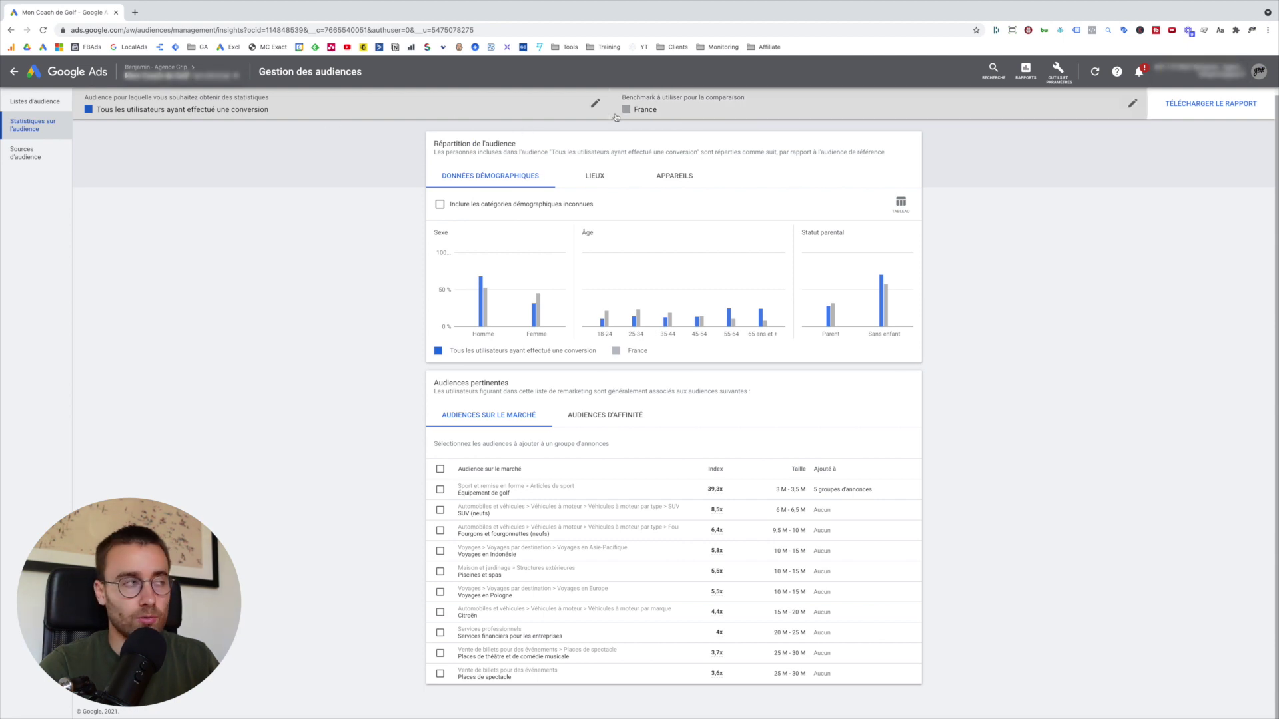
{"action": "left_click", "coordinate": [595, 103]}
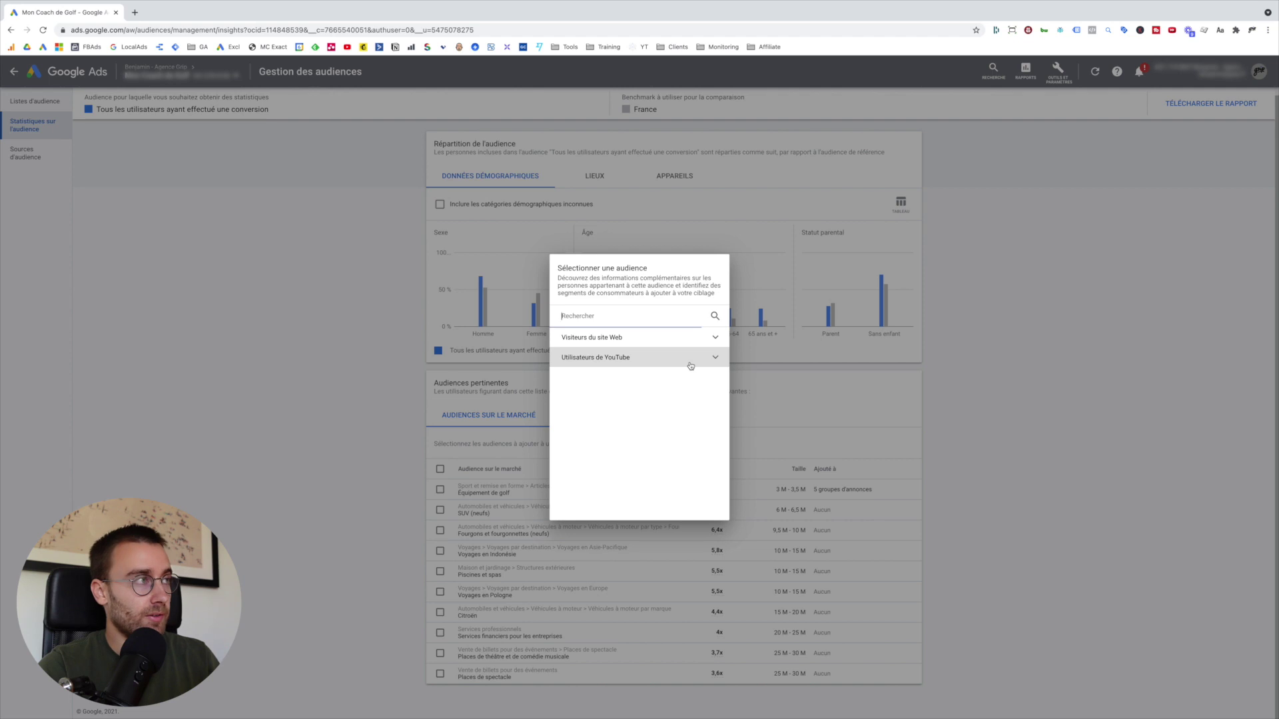
{"action": "left_click", "coordinate": [687, 341]}
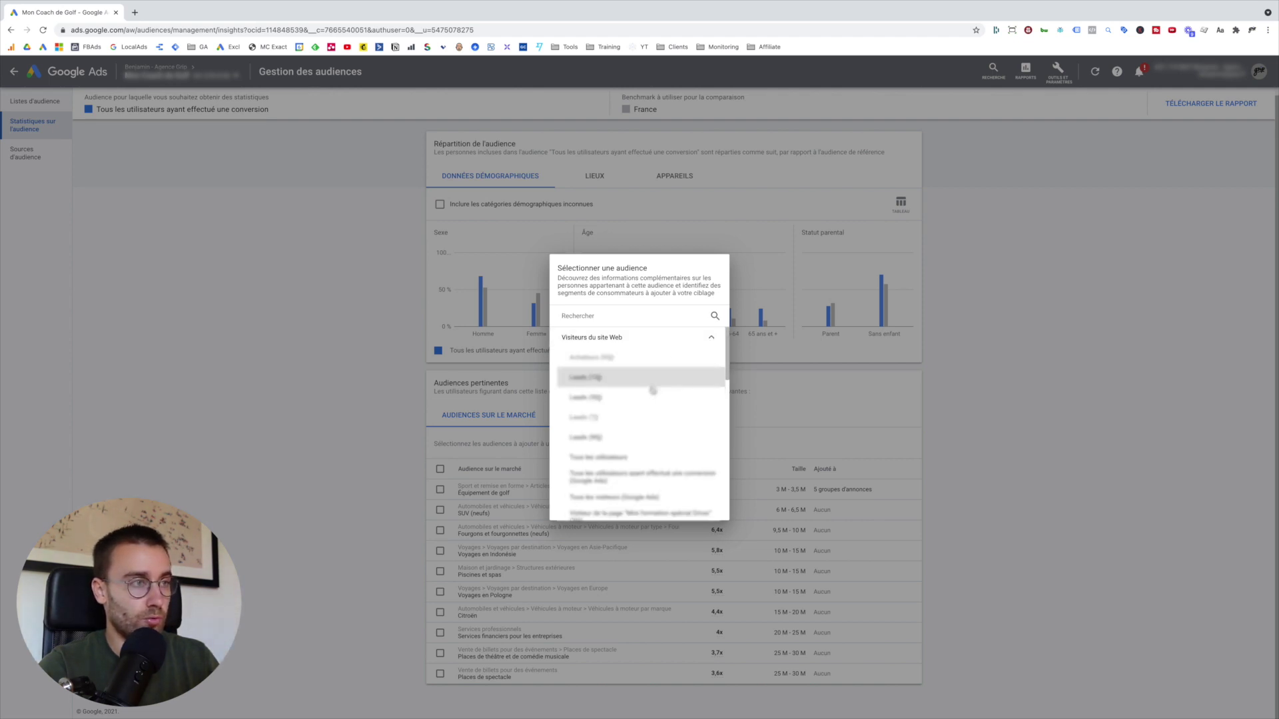
{"action": "left_click", "coordinate": [711, 337]}
{"action": "scroll", "coordinate": [662, 446], "scroll_direction": "down", "scroll_amount": 3}
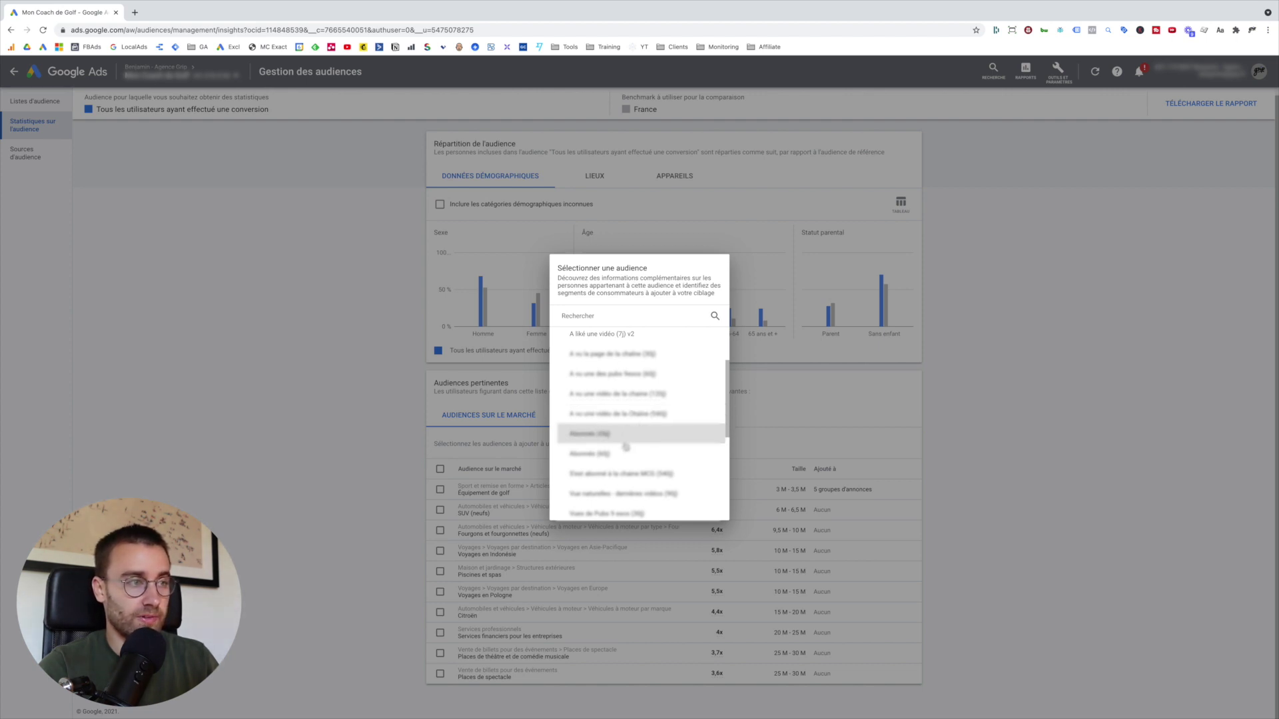
{"action": "scroll", "coordinate": [628, 442], "scroll_direction": "down", "scroll_amount": 1}
{"action": "scroll", "coordinate": [620, 427], "scroll_direction": "up", "scroll_amount": 3}
{"action": "scroll", "coordinate": [612, 403], "scroll_direction": "down", "scroll_amount": 3}
{"action": "scroll", "coordinate": [611, 405], "scroll_direction": "down", "scroll_amount": 1}
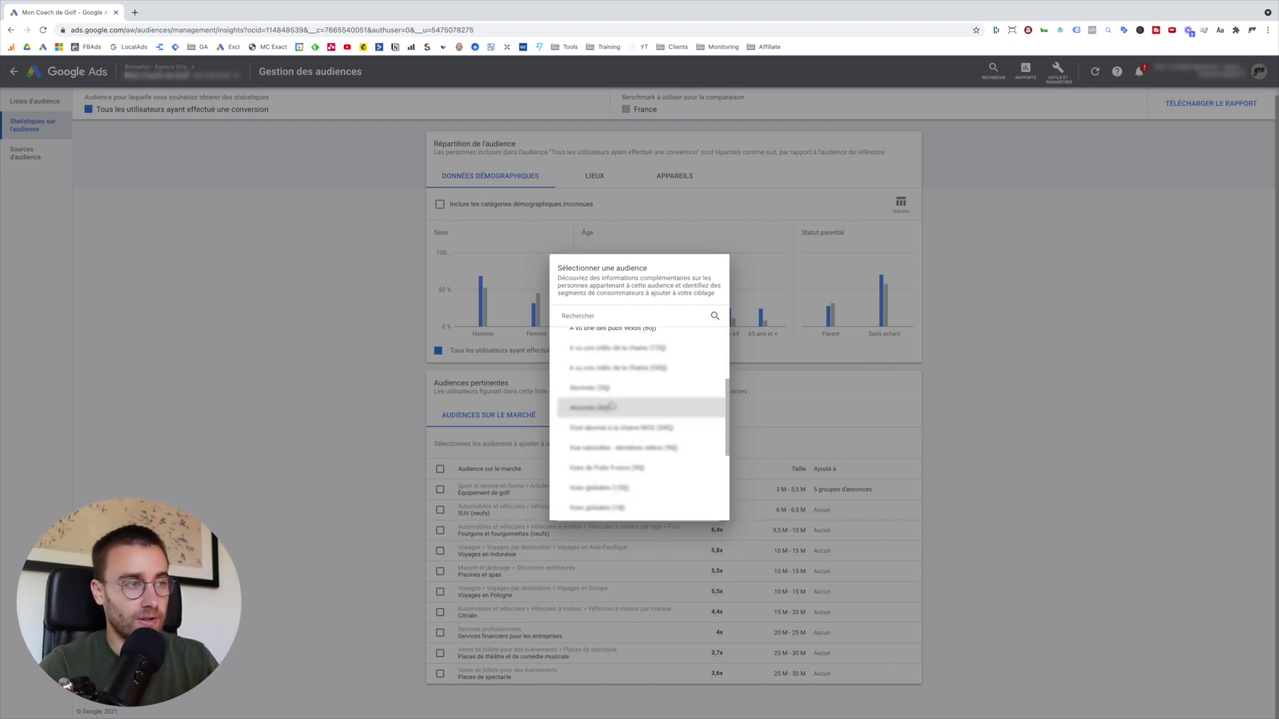
{"action": "scroll", "coordinate": [642, 426], "scroll_direction": "up", "scroll_amount": 5}
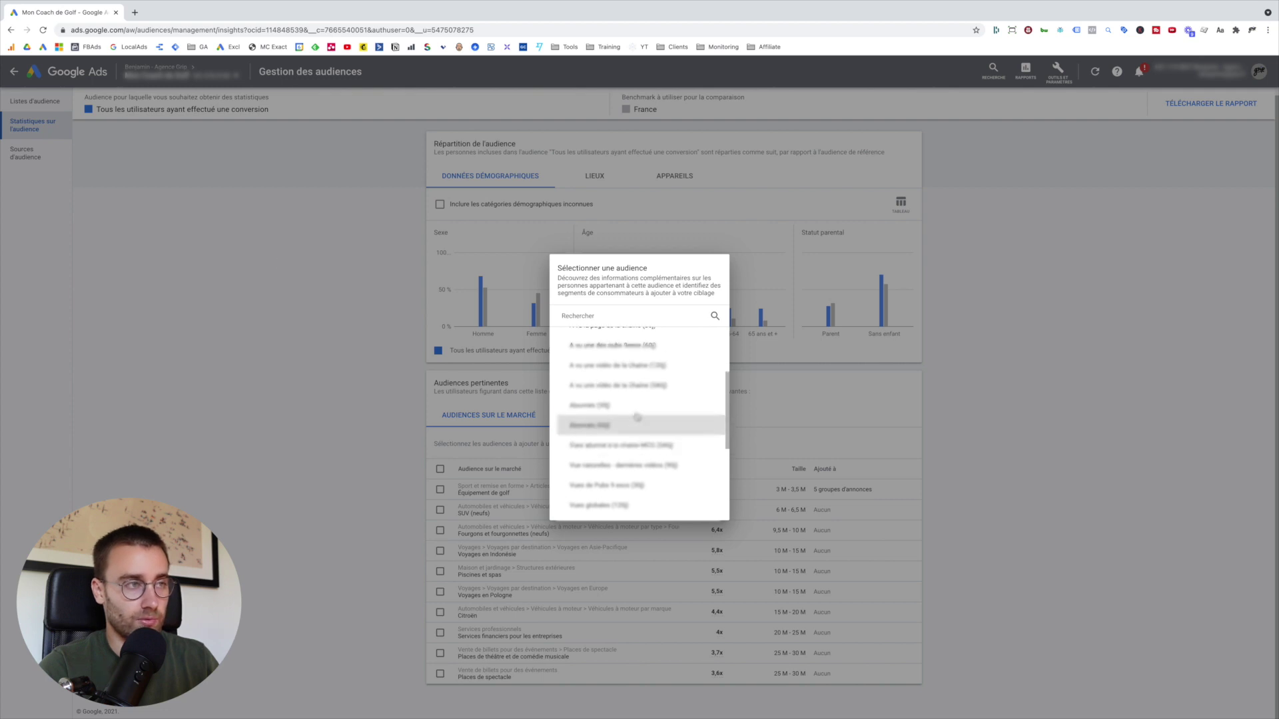
{"action": "left_click", "coordinate": [672, 338]}
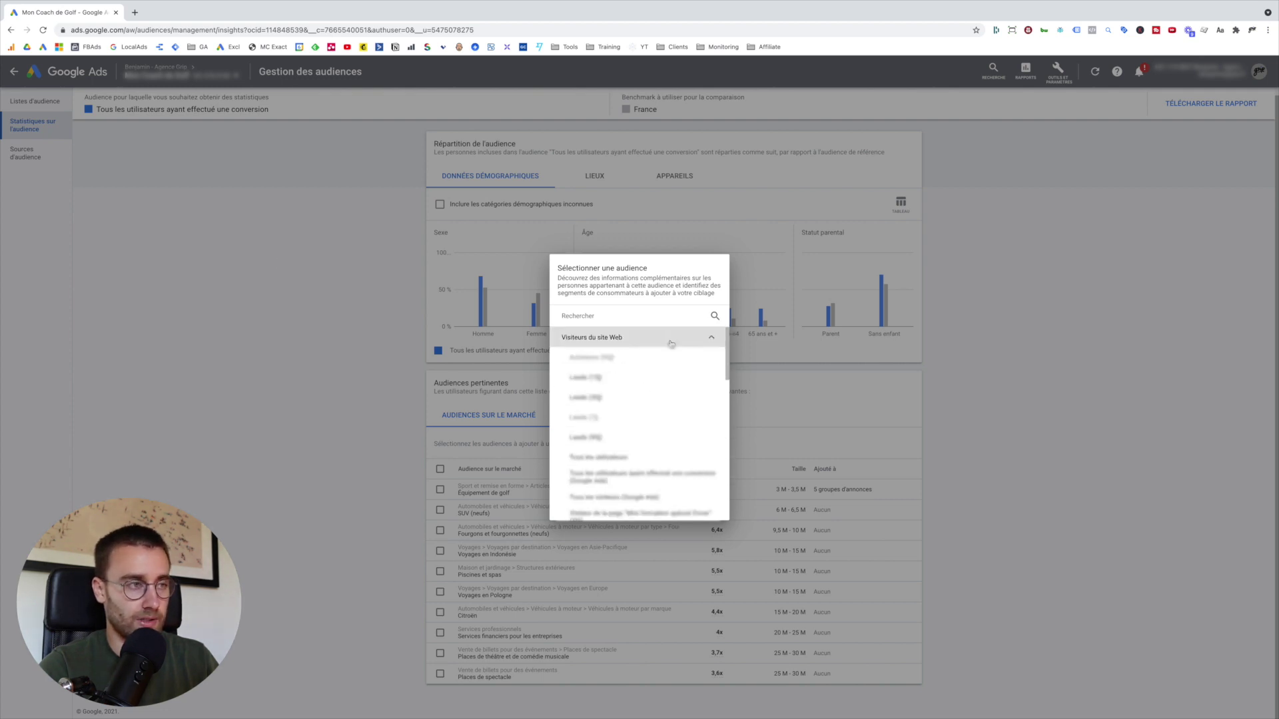
{"action": "left_click", "coordinate": [653, 397]}
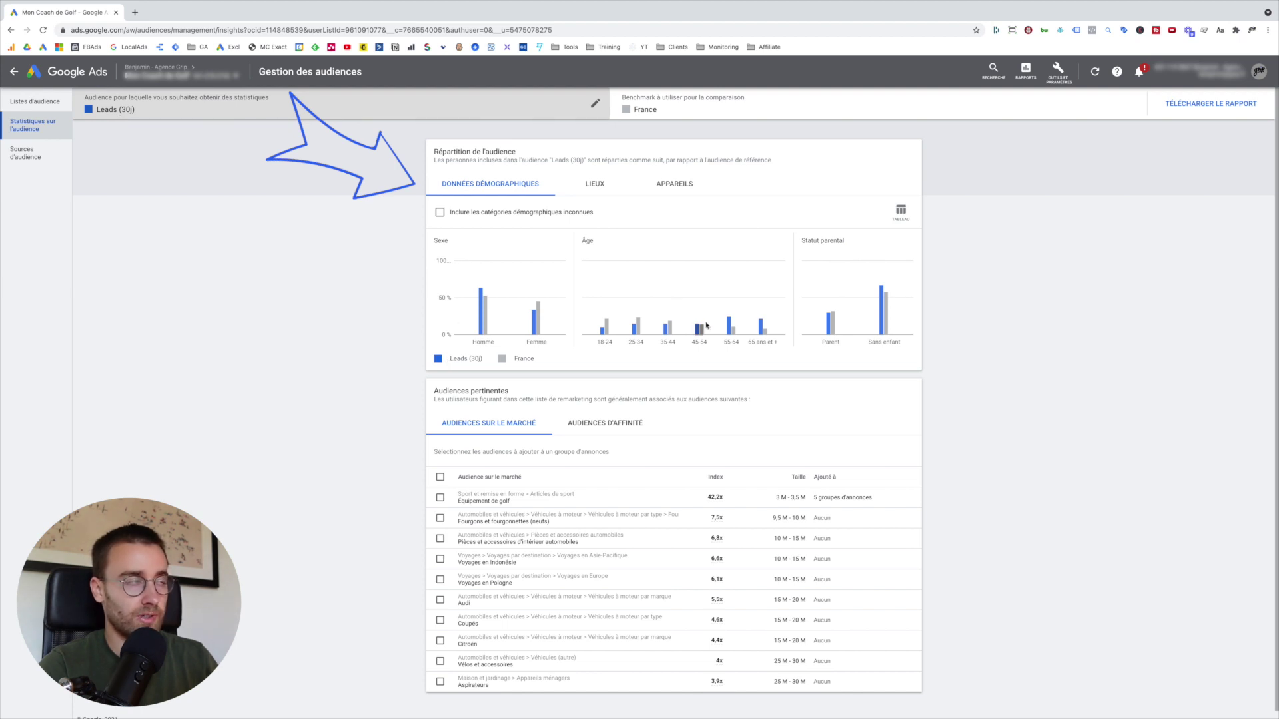
Compare the gender, age and parental status distribution of the Leads (30j) audience with the France benchmark
{"action": "mouse_move", "coordinate": [826, 330]}
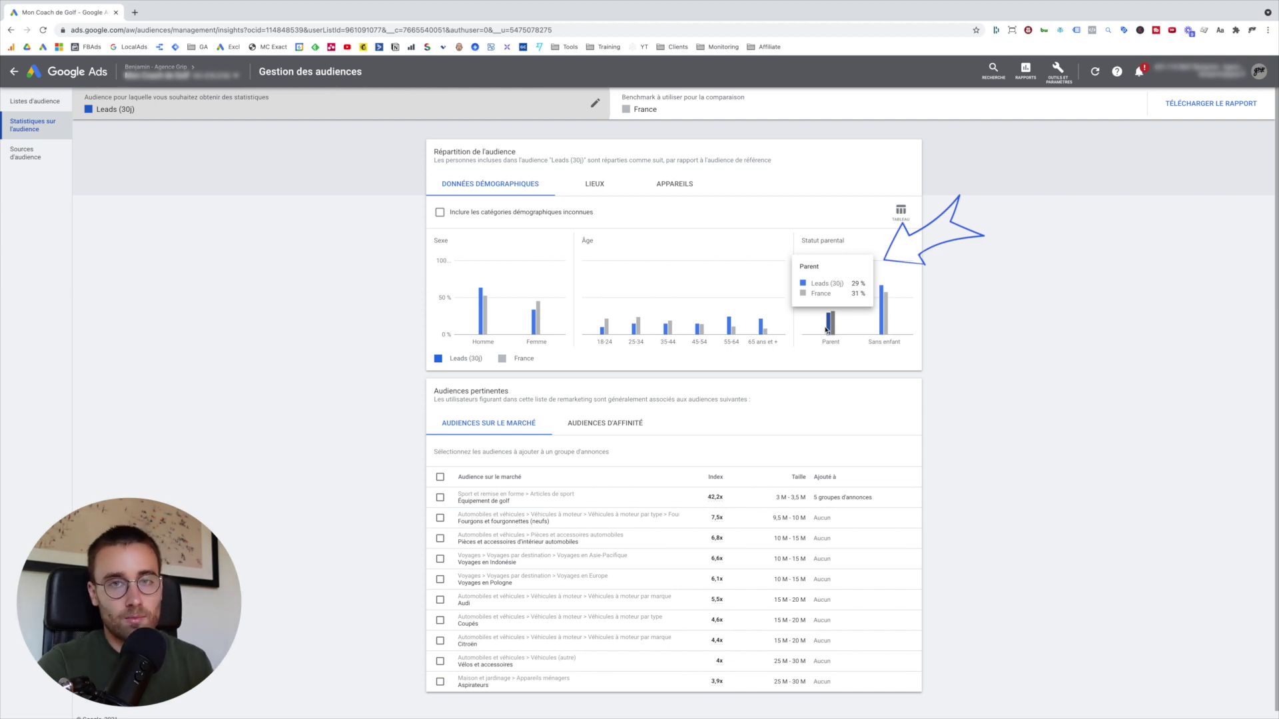
{"action": "mouse_move", "coordinate": [493, 329]}
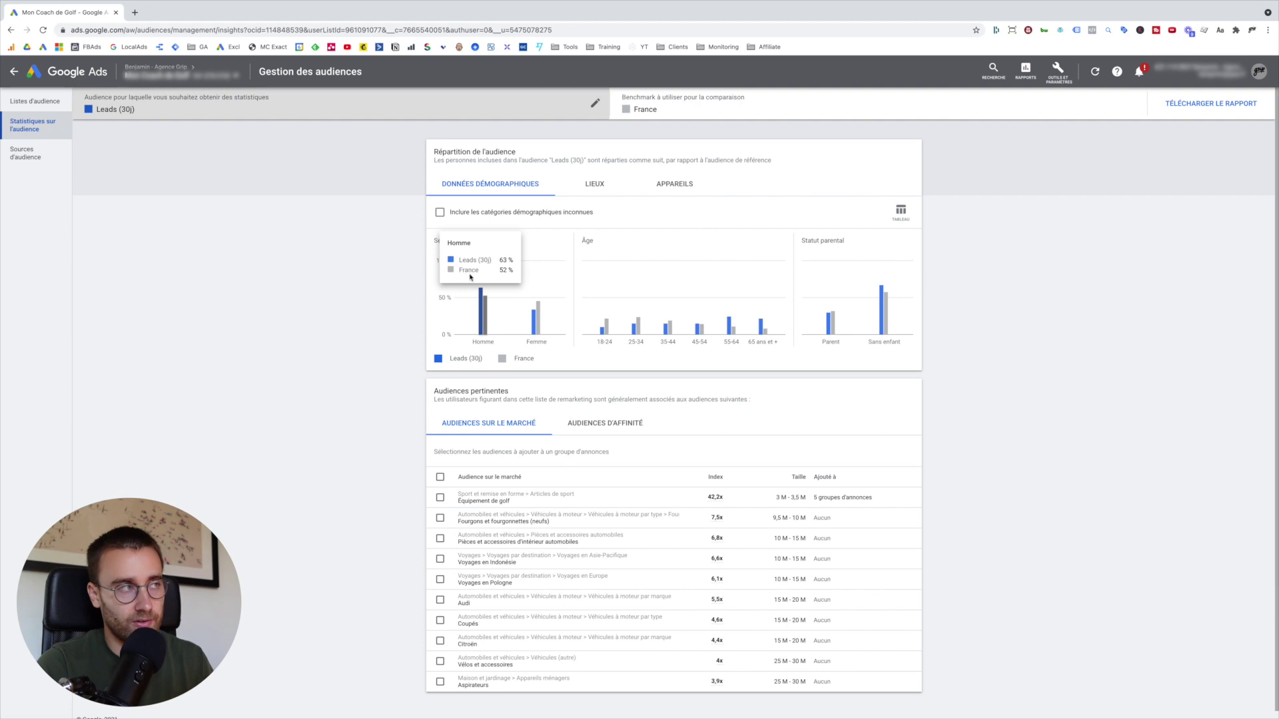
{"action": "left_click", "coordinate": [505, 272]}
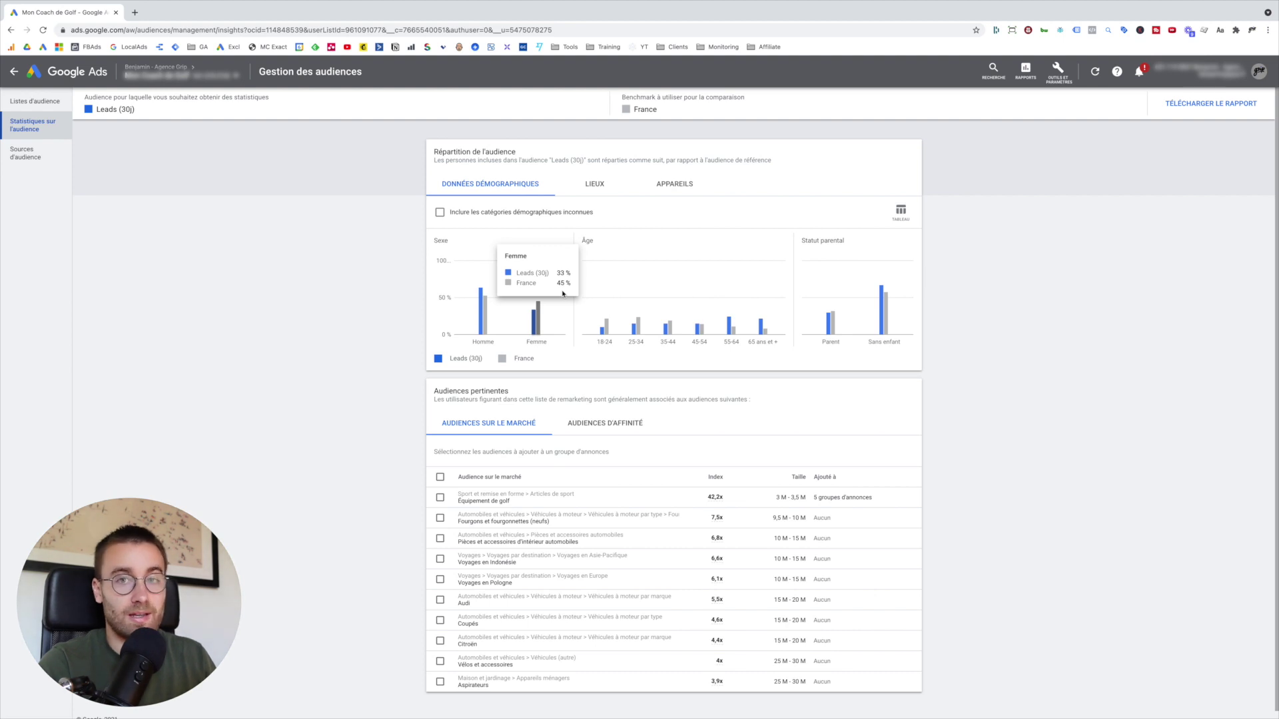
{"action": "mouse_move", "coordinate": [484, 295]}
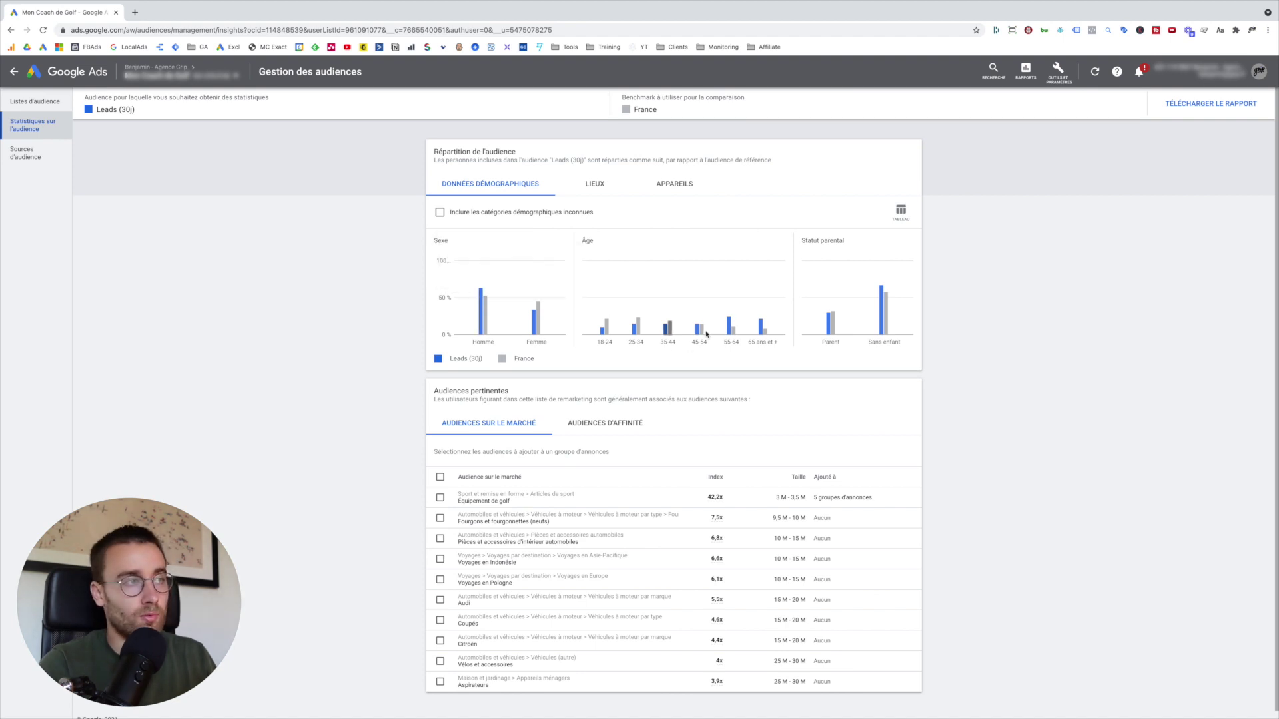
{"action": "scroll", "coordinate": [785, 329], "scroll_direction": "down", "scroll_amount": 1}
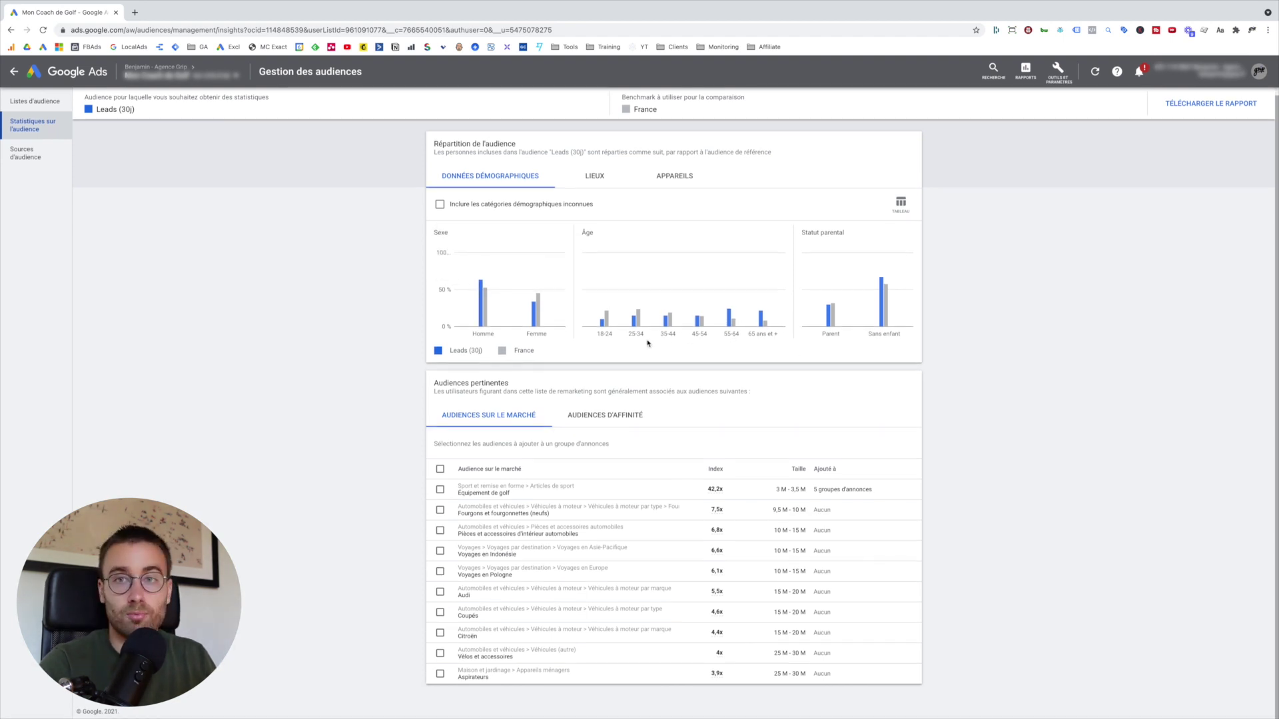
Examine the Leads (30j) audience's breakdown by location and by device type
{"action": "left_click", "coordinate": [593, 175]}
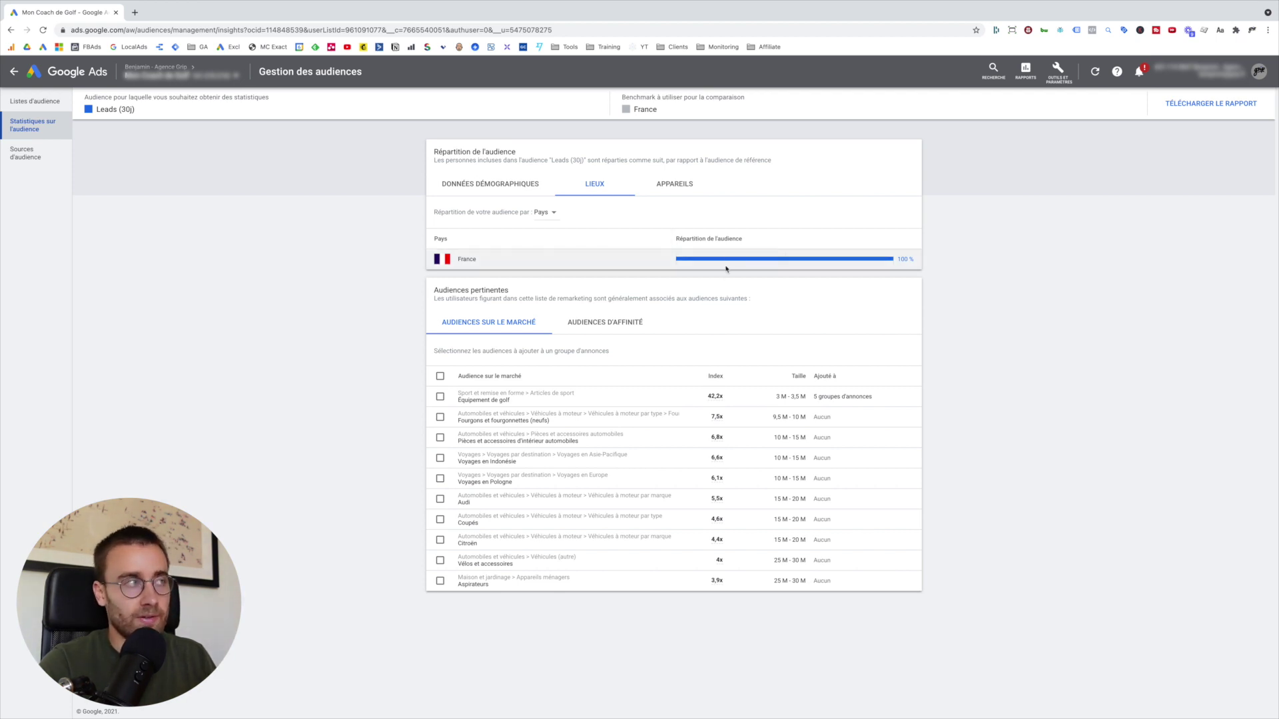
{"action": "left_click", "coordinate": [674, 189]}
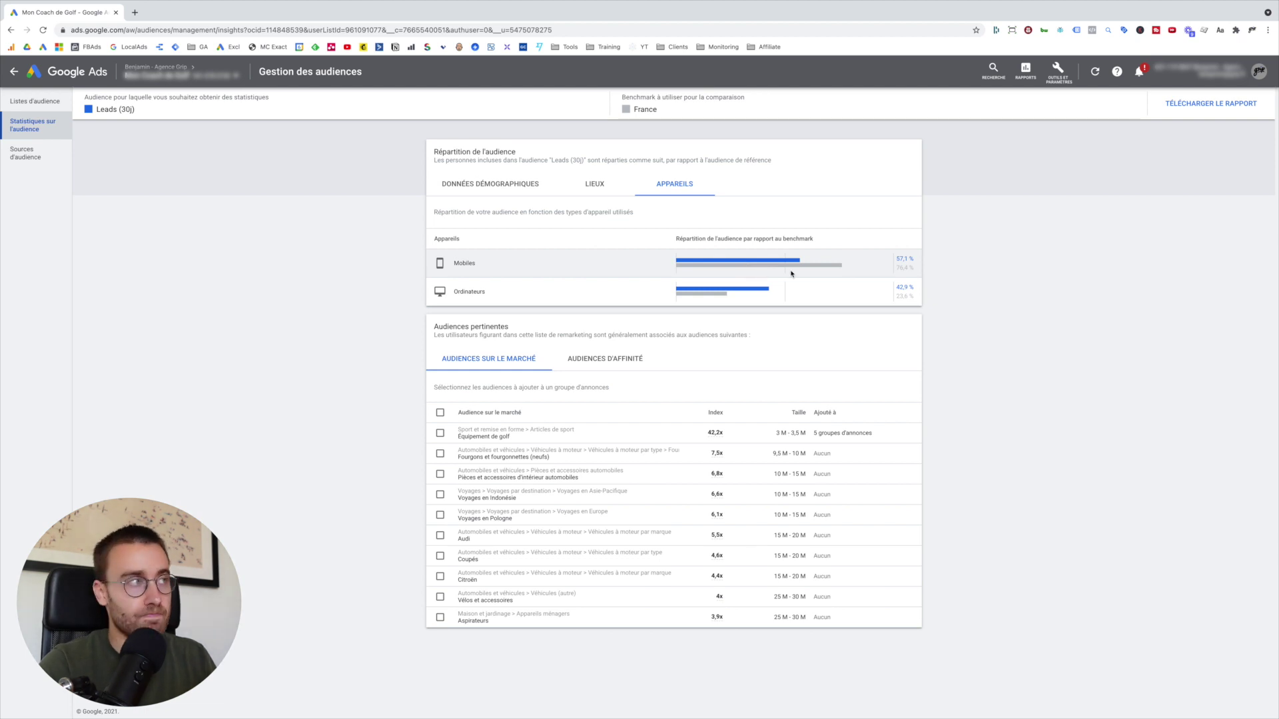
{"action": "double_click", "coordinate": [907, 261]}
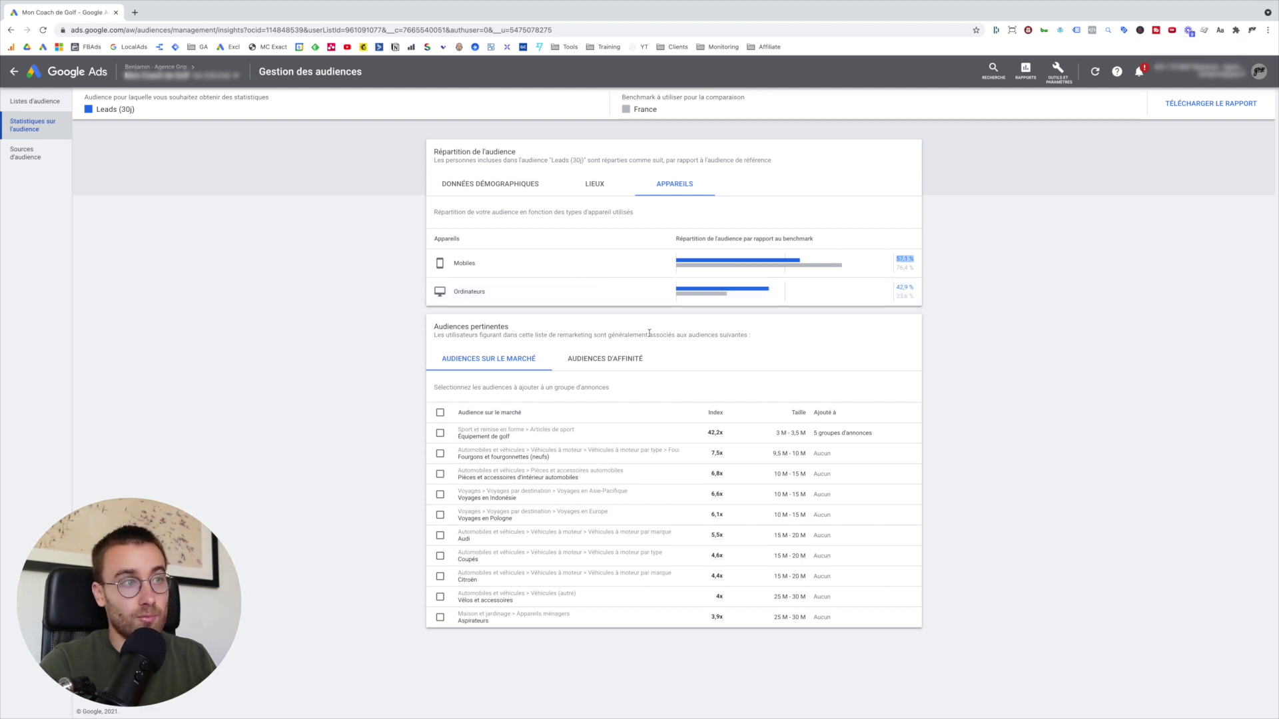
{"action": "scroll", "coordinate": [557, 405], "scroll_direction": "down", "scroll_amount": 1}
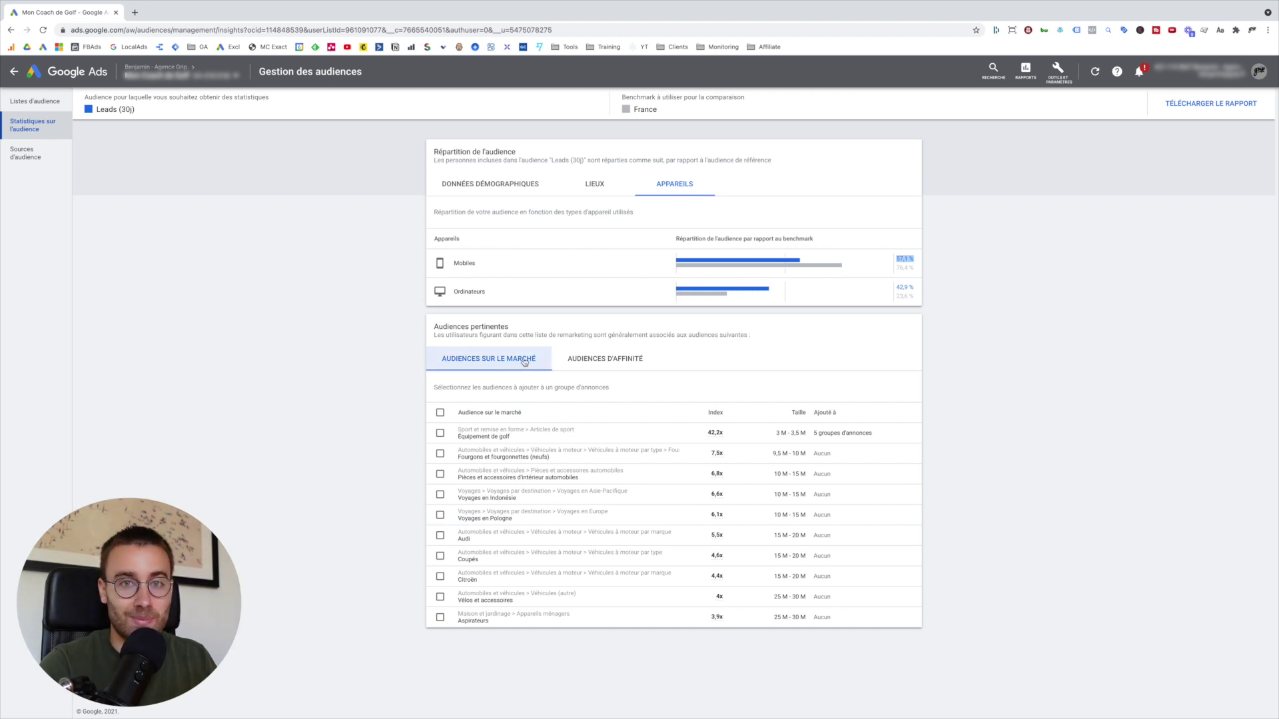
Compare the relevant in-market audiences and affinity audiences by index, size and ad groups they are added to
{"action": "left_click", "coordinate": [592, 360]}
{"action": "left_click", "coordinate": [531, 370]}
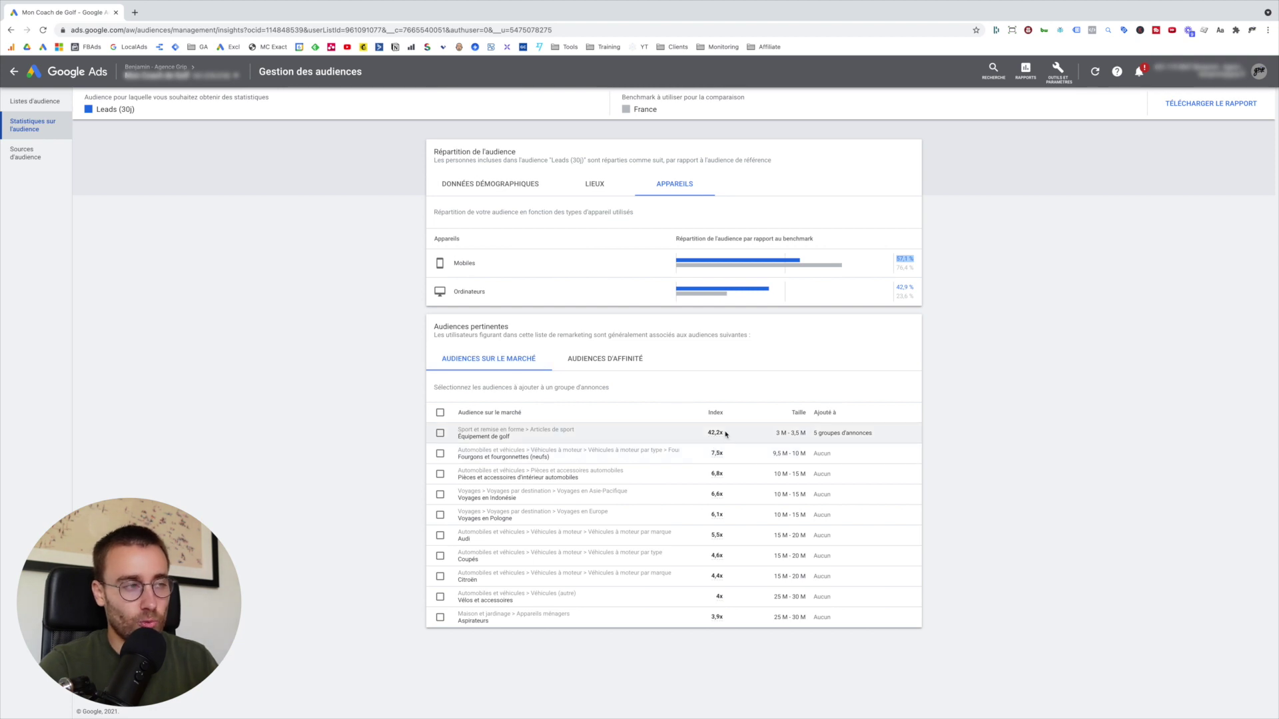
{"action": "mouse_move", "coordinate": [720, 436]}
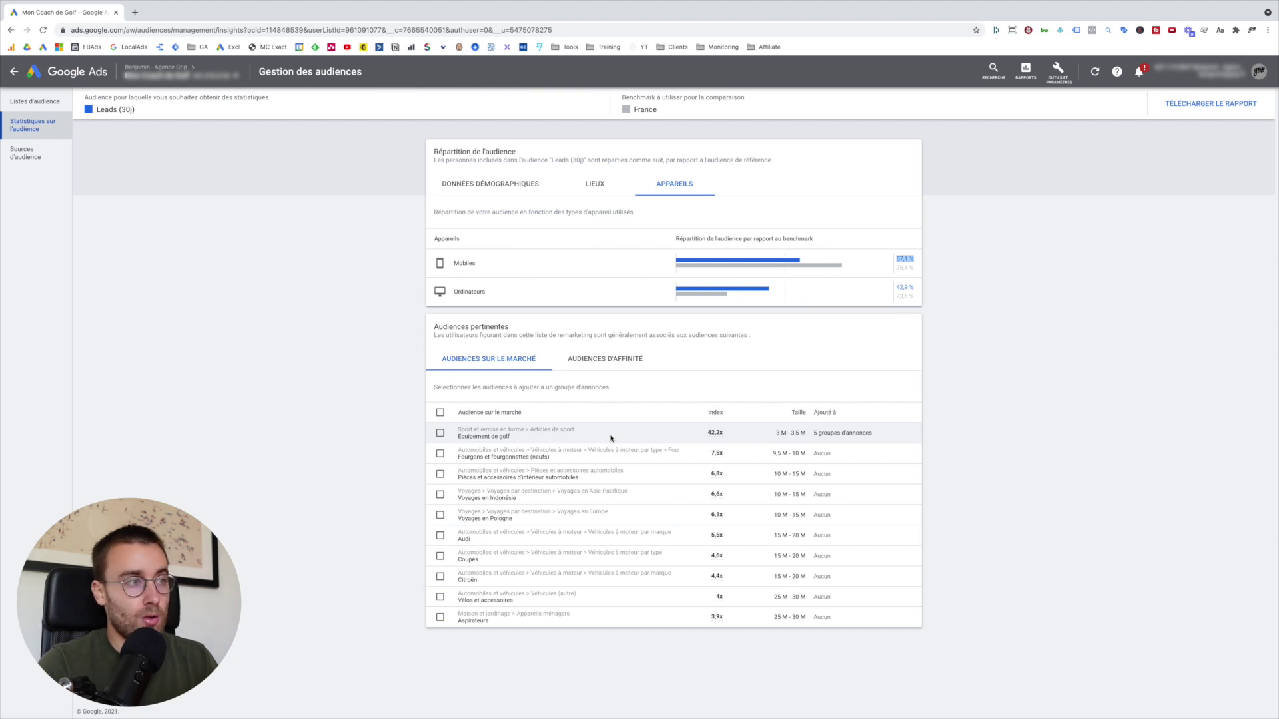
{"action": "left_click", "coordinate": [605, 360]}
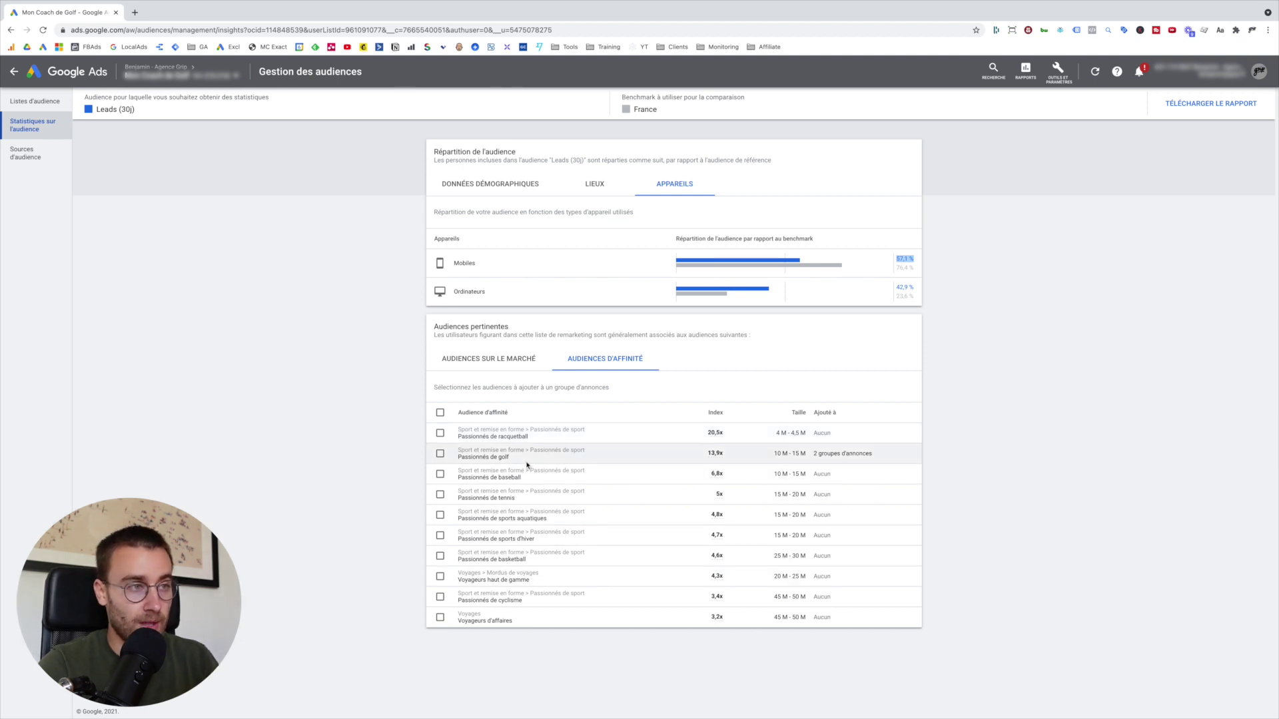
{"action": "left_click", "coordinate": [504, 367]}
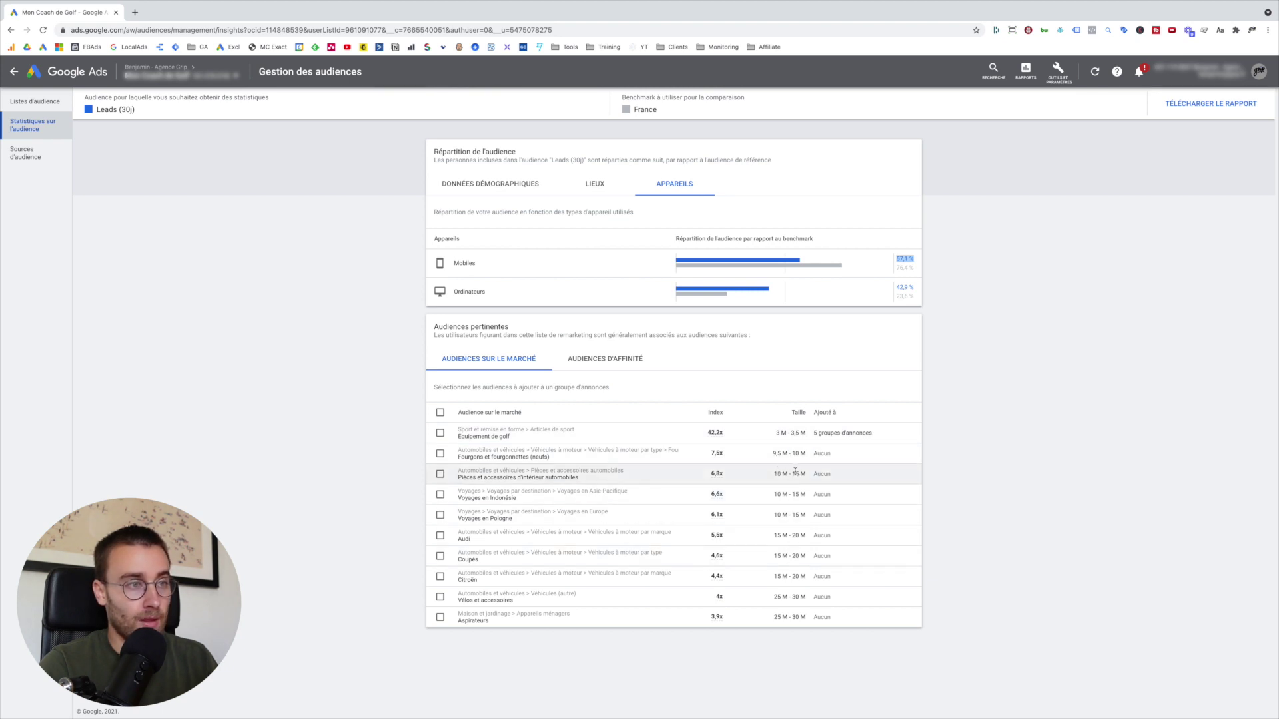
{"action": "left_click", "coordinate": [606, 361]}
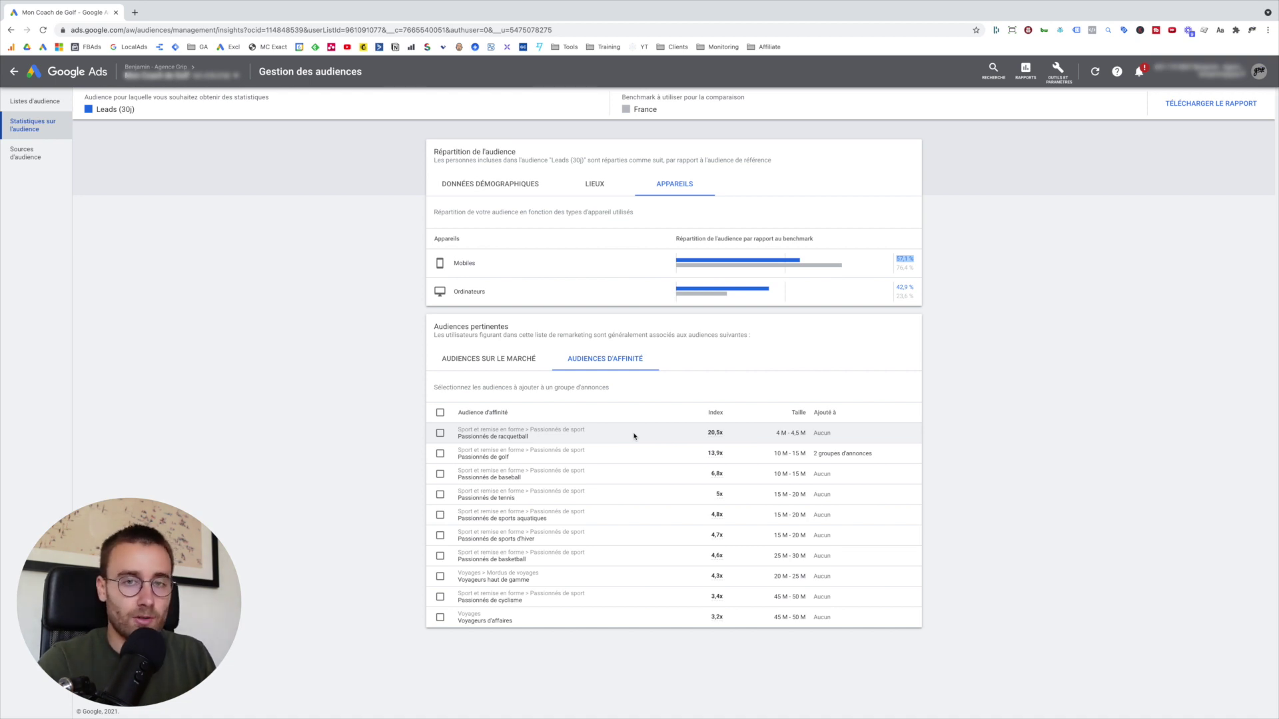
{"action": "scroll", "coordinate": [298, 215], "scroll_direction": "down", "scroll_amount": 1}
{"action": "scroll", "coordinate": [299, 215], "scroll_direction": "up", "scroll_amount": 1}
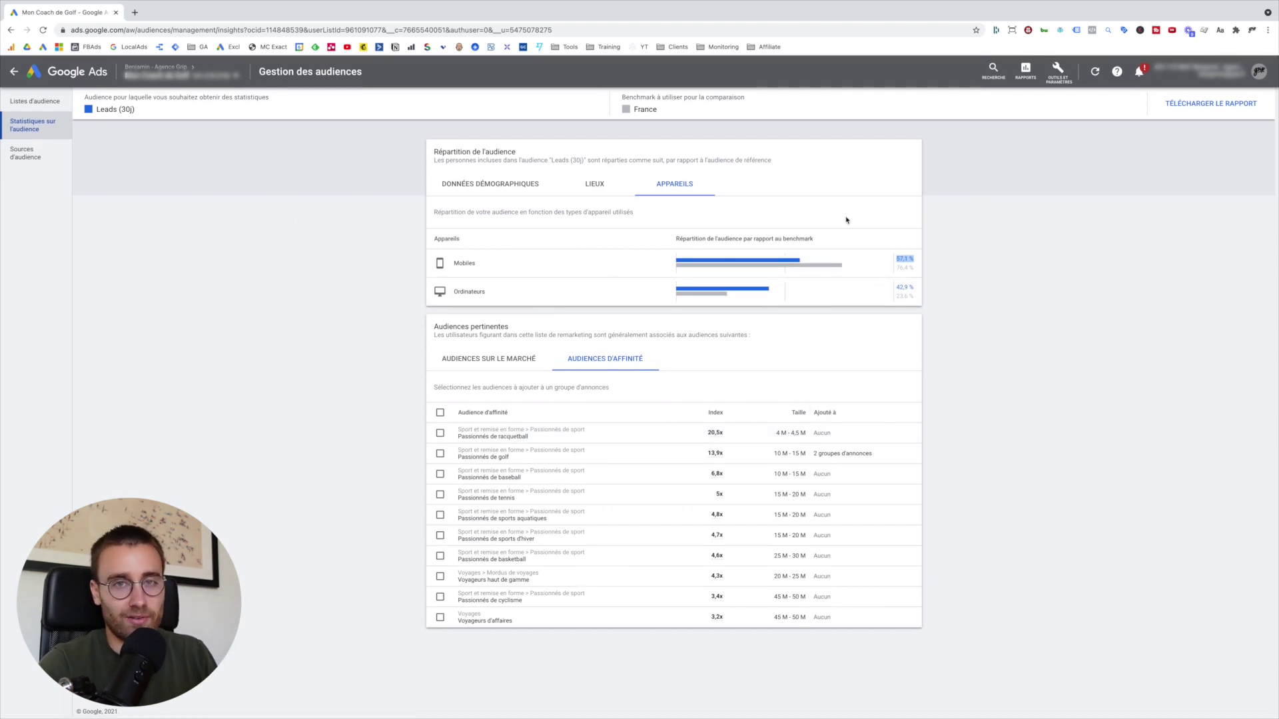